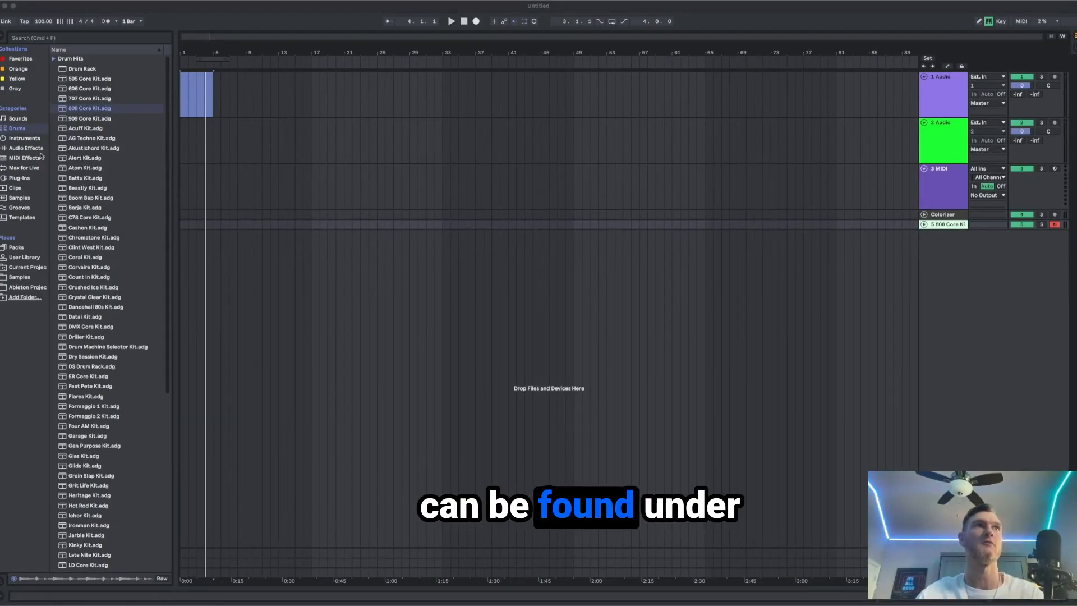
Replace track 5's empty Drum Rack with the 808 Core Kit.adg preset and select the track
{"action": "double_click", "coordinate": [90, 69]}
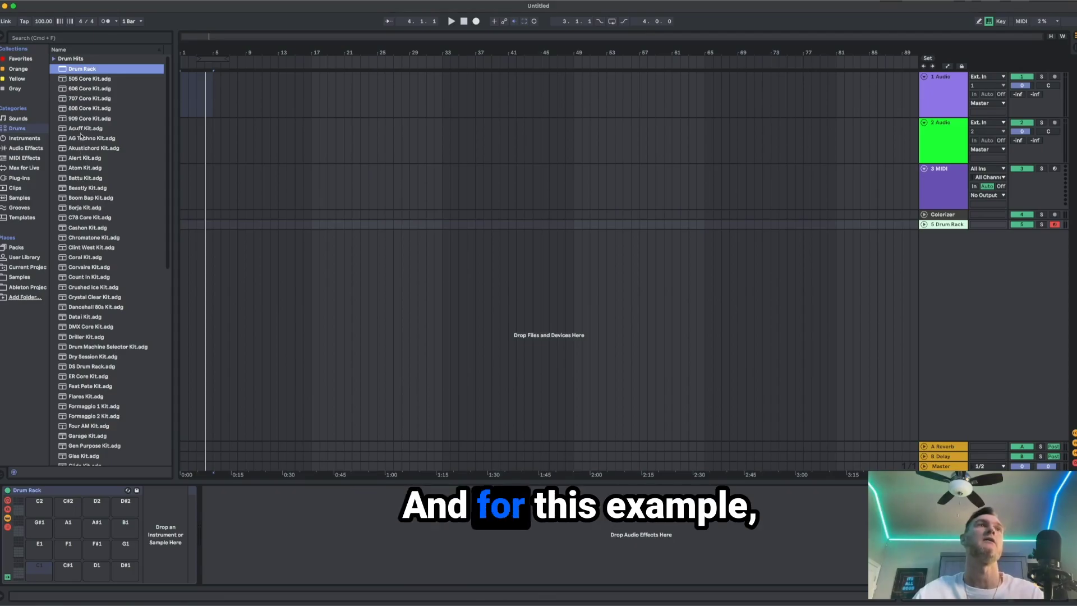
{"action": "left_click", "coordinate": [84, 109]}
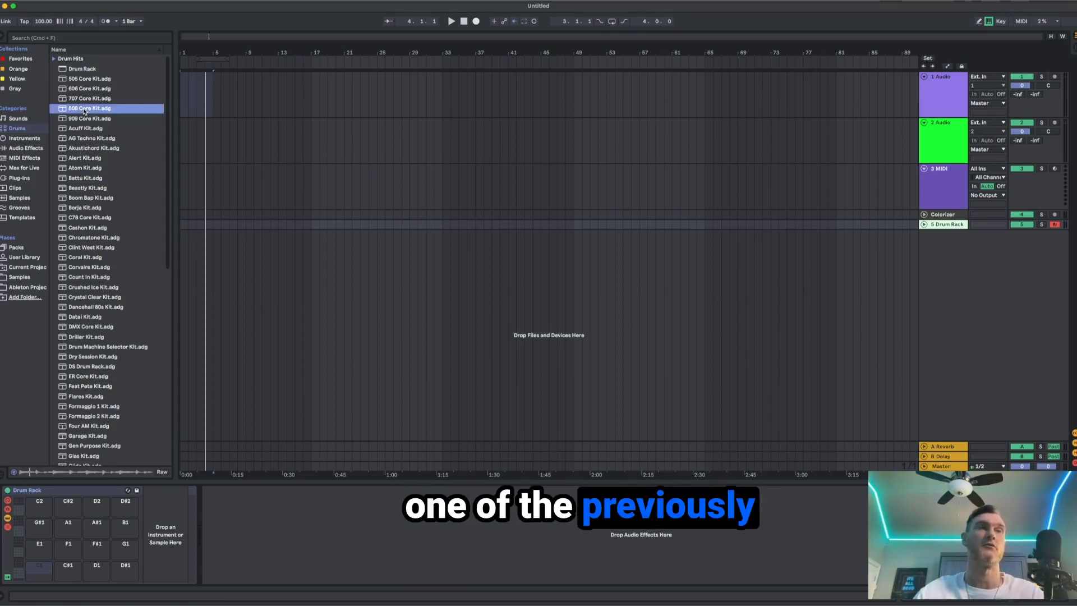
{"action": "double_click", "coordinate": [85, 108]}
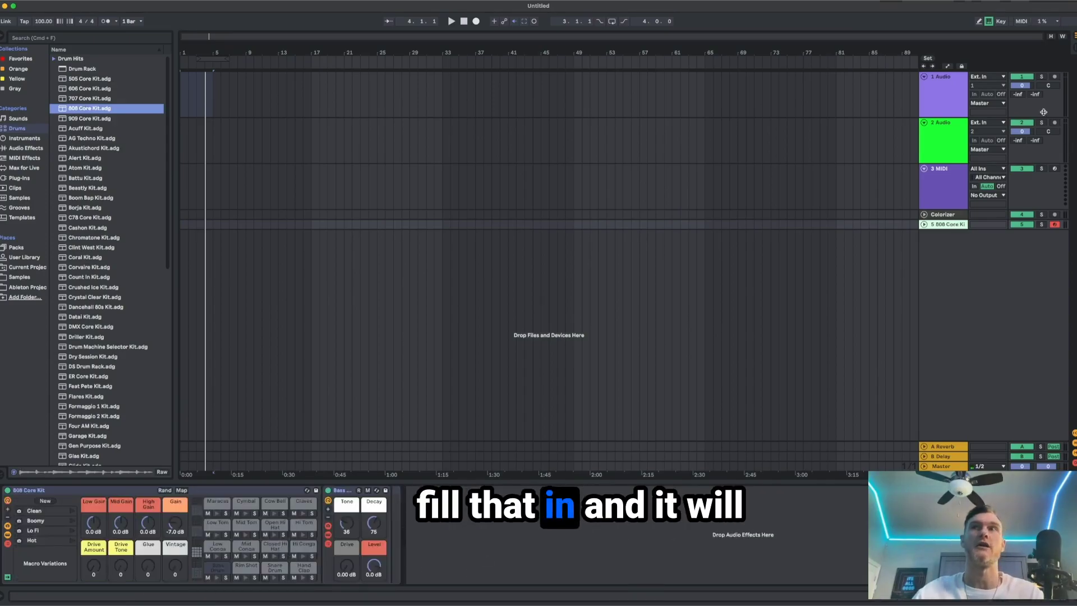
{"action": "left_click", "coordinate": [950, 225]}
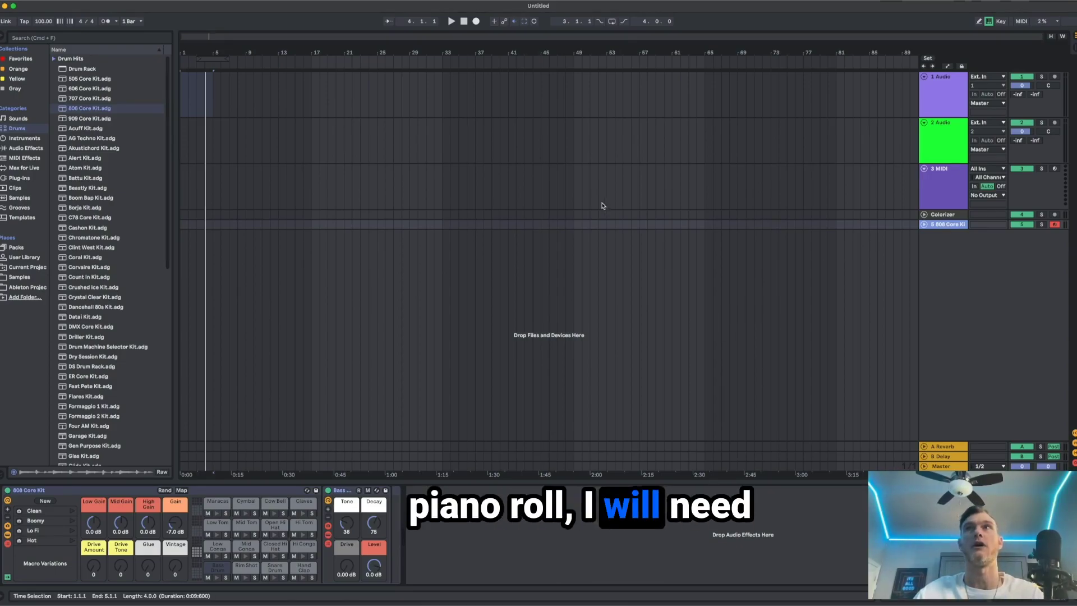
In Session view, delete the 808 Core Kit clip and create a new empty MIDI clip in its slot
{"action": "key", "text": "Tab"}
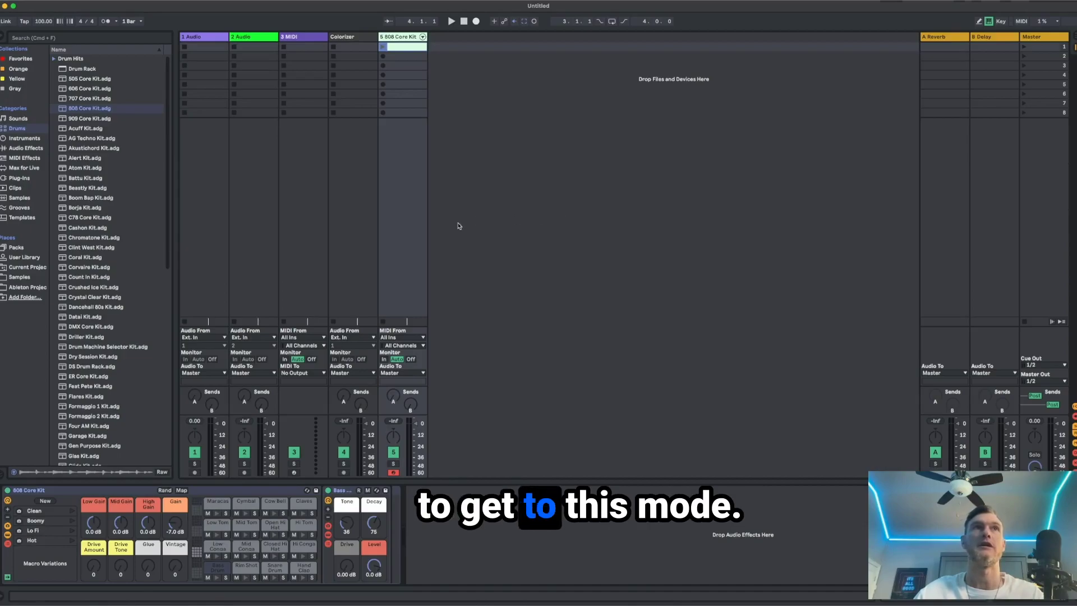
{"action": "right_click", "coordinate": [408, 48]}
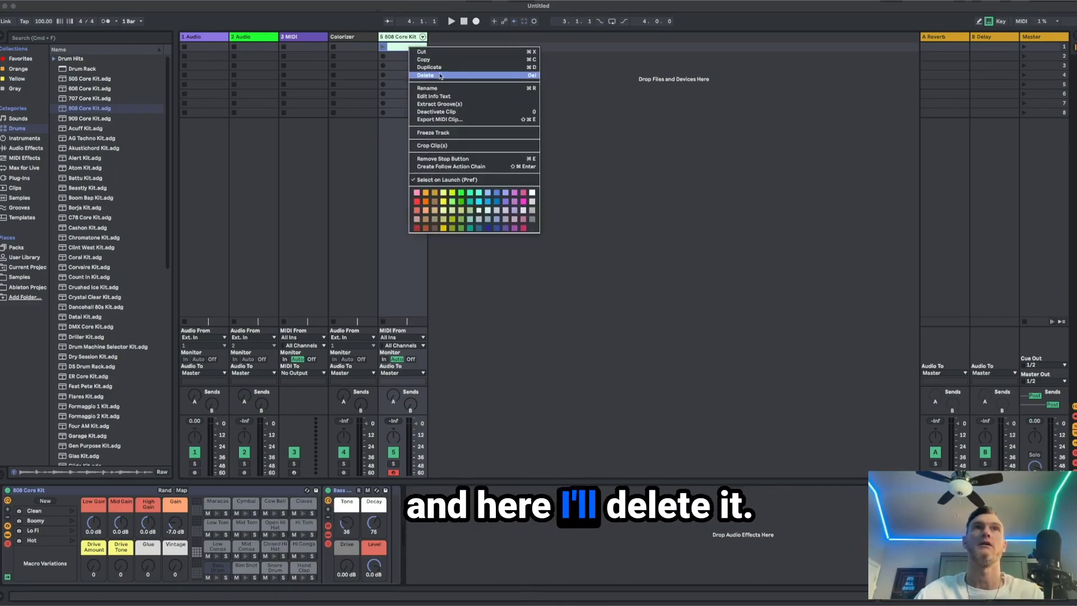
{"action": "left_click", "coordinate": [430, 72]}
{"action": "double_click", "coordinate": [409, 49]}
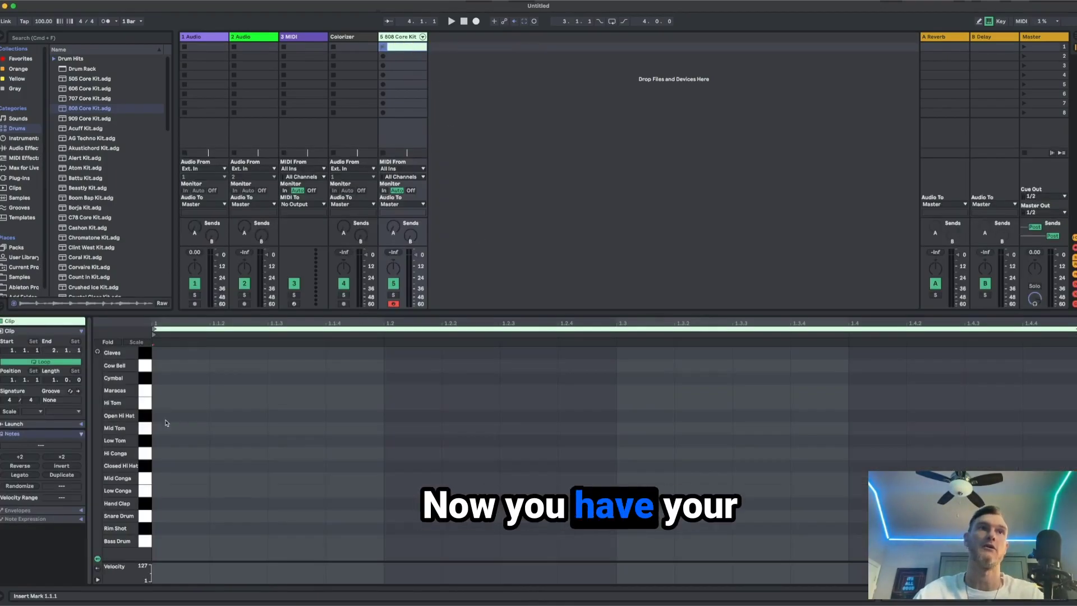
Turn on drum sound preview and set the insert point at the clip start
{"action": "left_click", "coordinate": [186, 420]}
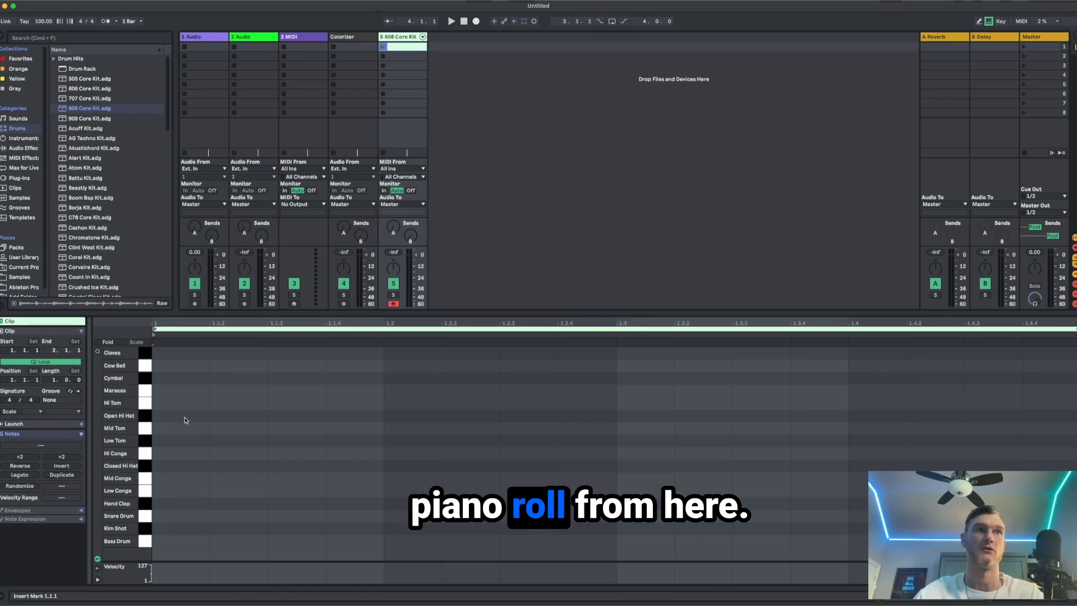
{"action": "left_click", "coordinate": [98, 353]}
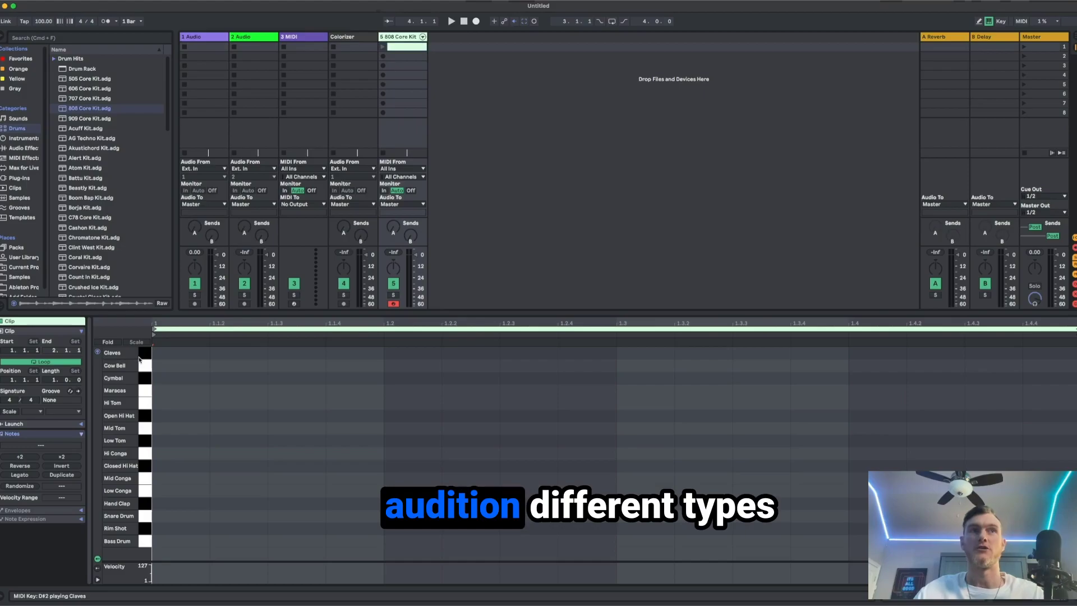
{"action": "left_click", "coordinate": [153, 384]}
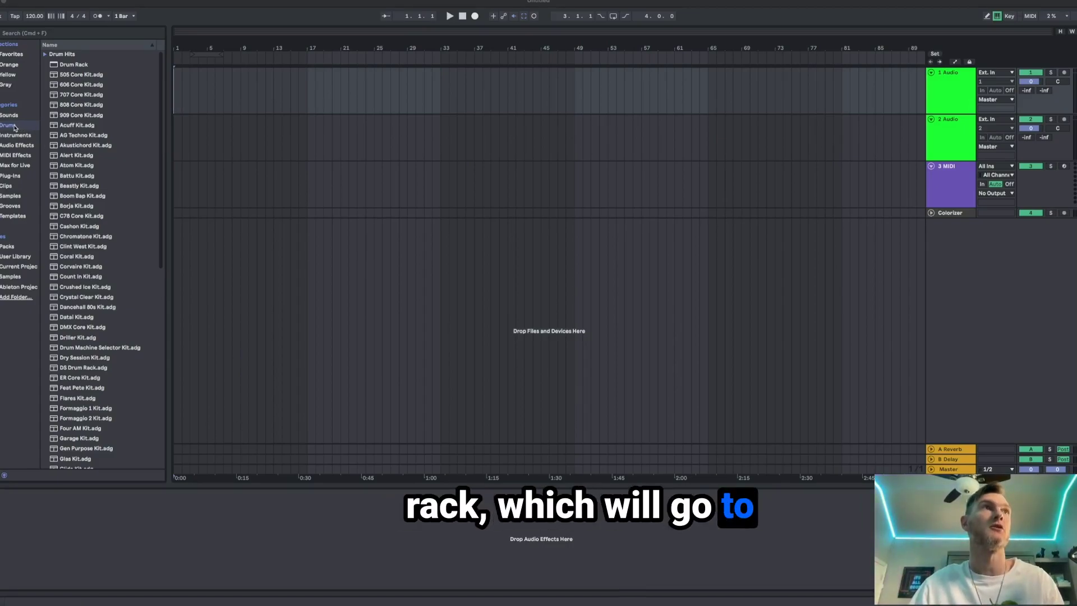
Choose the empty Drum Rack in the browser to load
{"action": "left_click", "coordinate": [73, 64]}
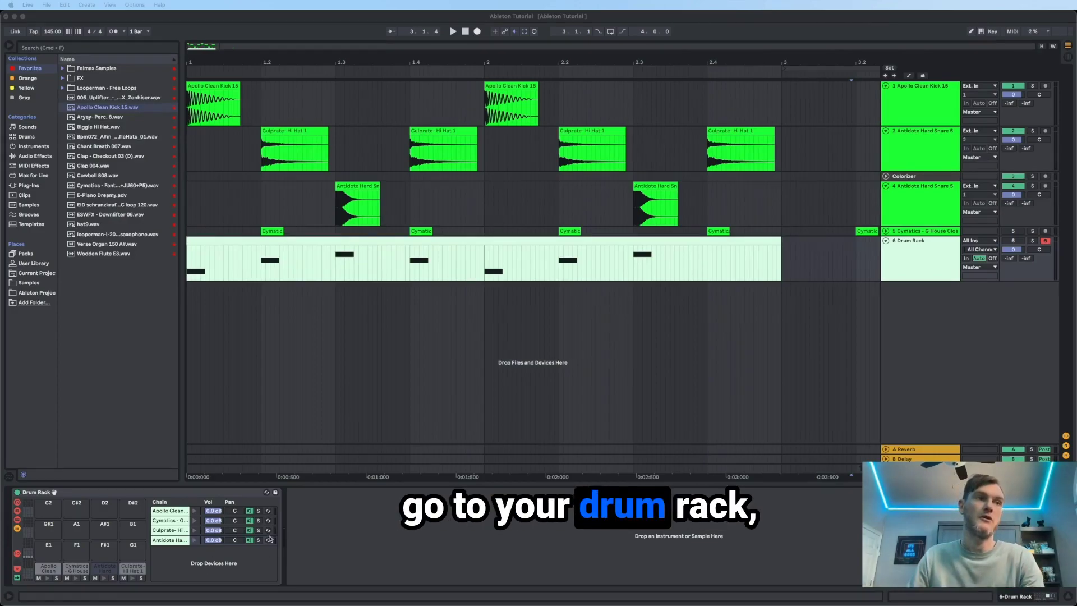
Show the Drum Rack's chain list and extract the Apollo Clean kick chain onto its own track
{"action": "left_click", "coordinate": [17, 530]}
{"action": "left_click", "coordinate": [17, 529]}
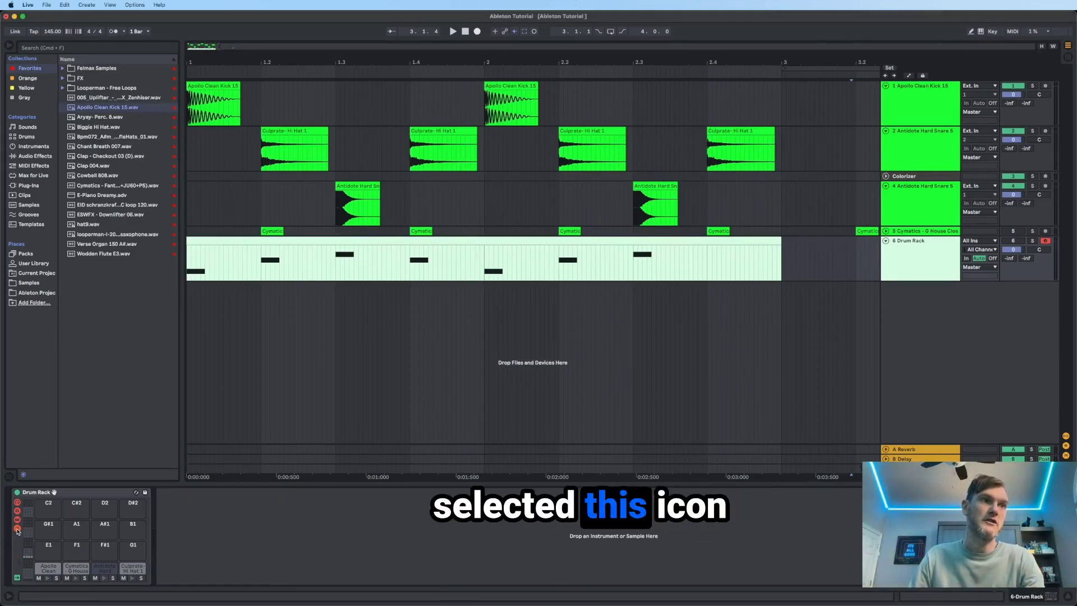
{"action": "left_click", "coordinate": [18, 529]}
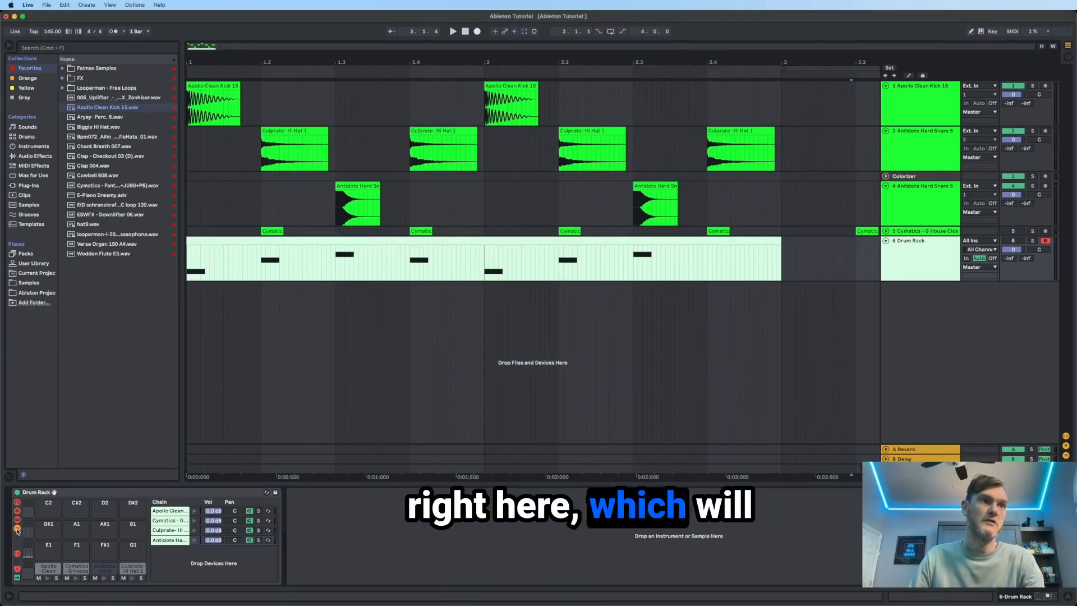
{"action": "right_click", "coordinate": [172, 513]}
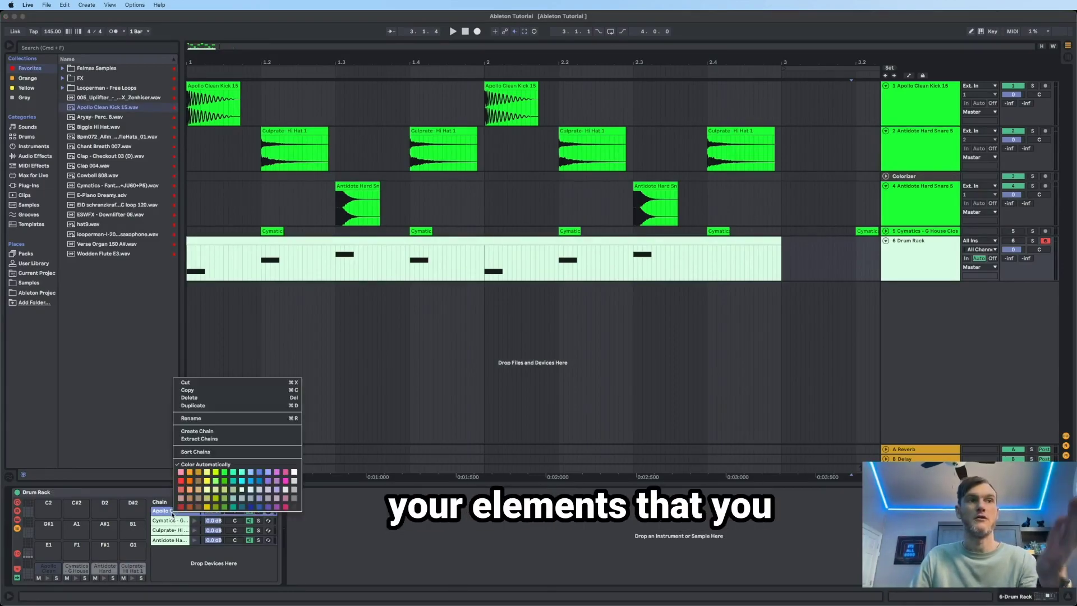
{"action": "left_click", "coordinate": [205, 441]}
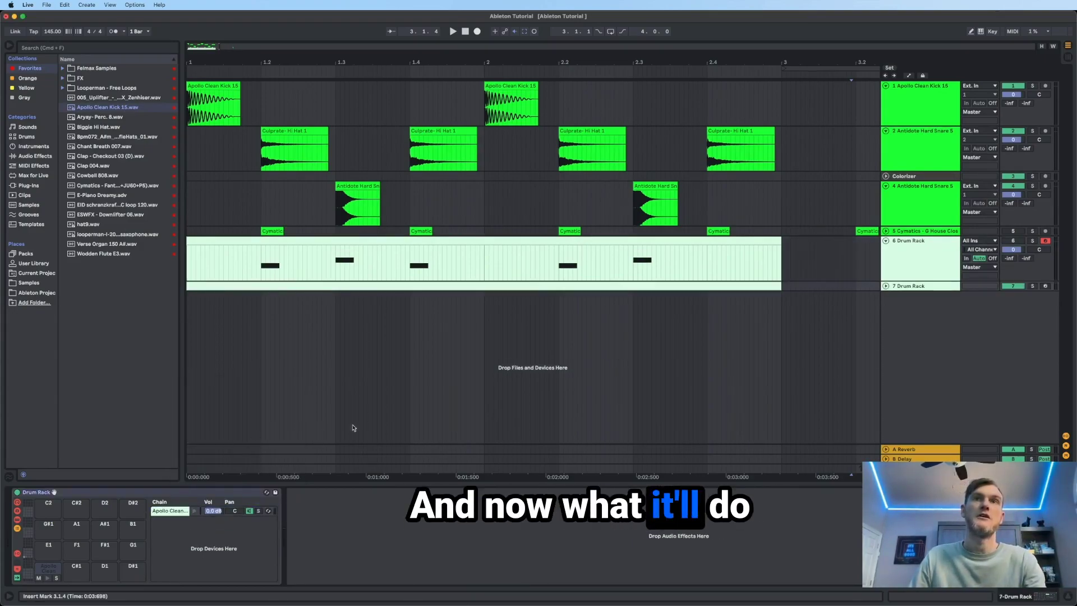
Unfold and select the new 7 Drum Rack track, viewing its options without changes
{"action": "left_click", "coordinate": [886, 286]}
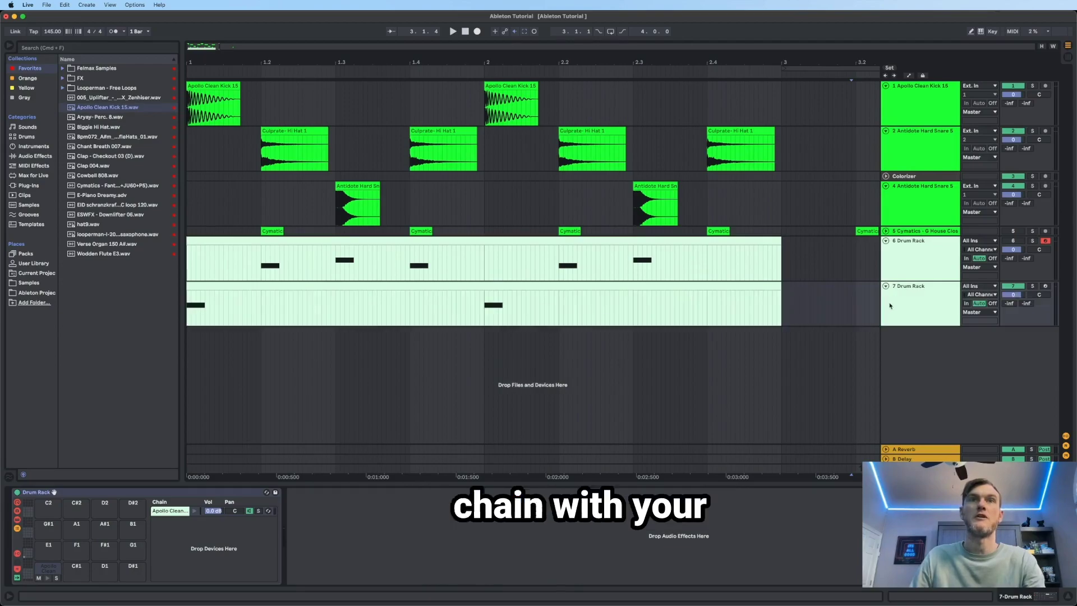
{"action": "left_click", "coordinate": [892, 305]}
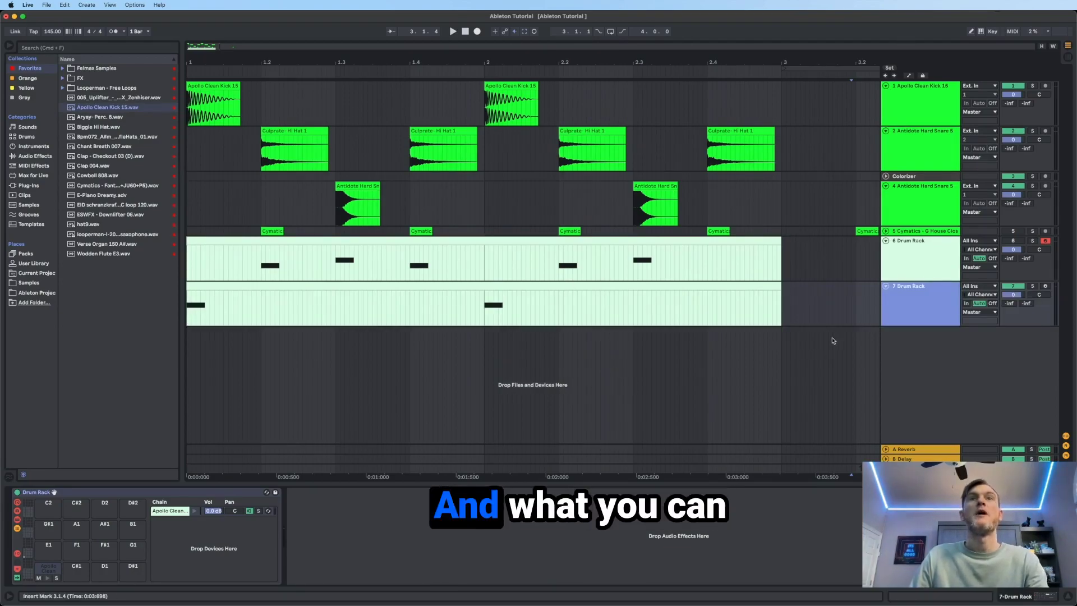
{"action": "right_click", "coordinate": [912, 314]}
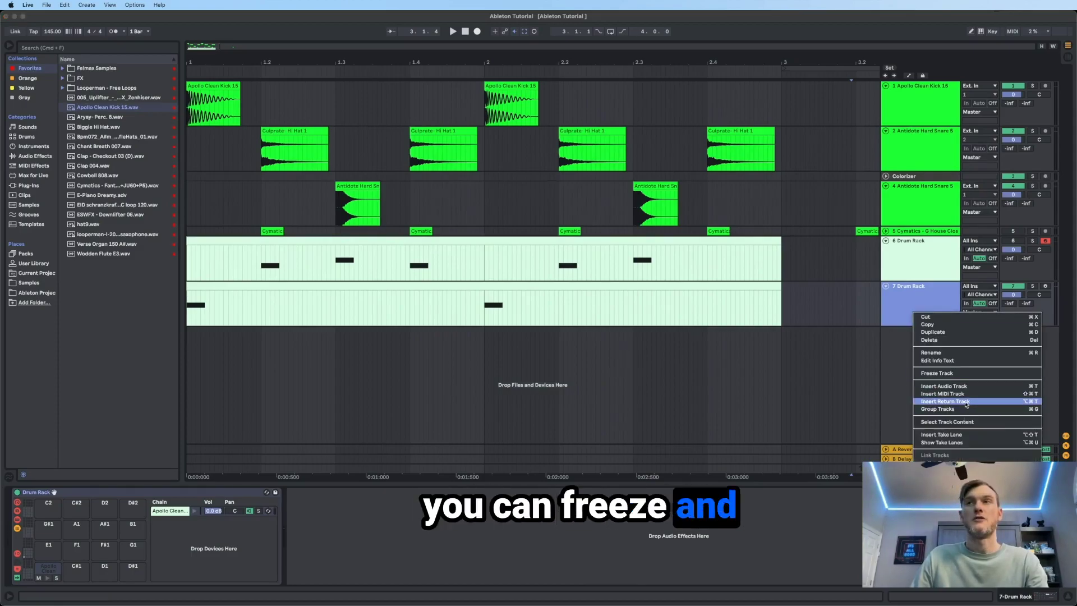
{"action": "left_click", "coordinate": [886, 383]}
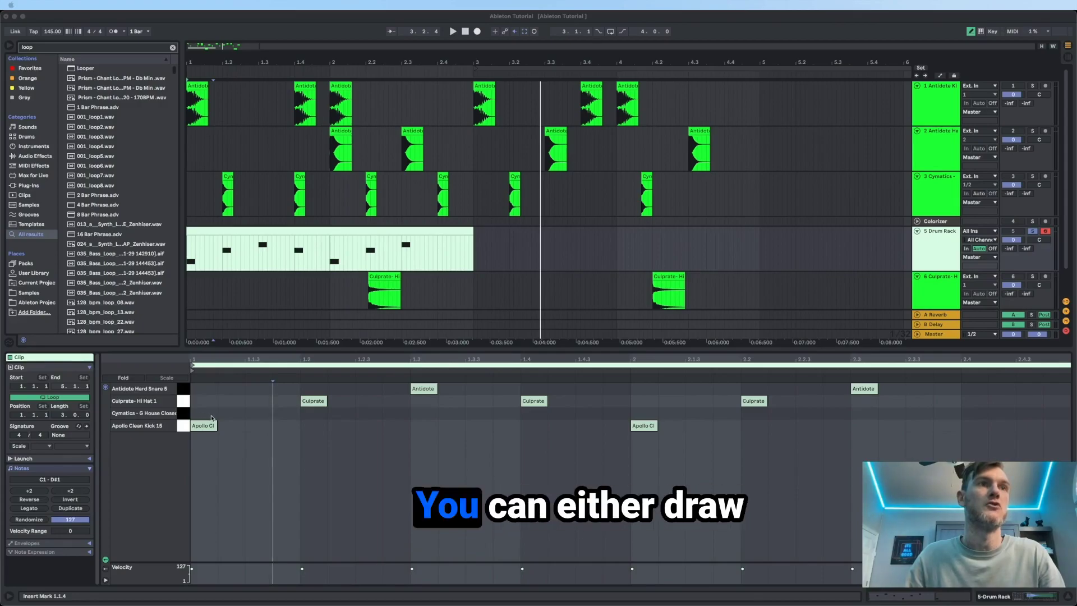
Set the note editor to Fixed Grid 1/32 and play the beat from near the clip start
{"action": "left_click", "coordinate": [232, 403]}
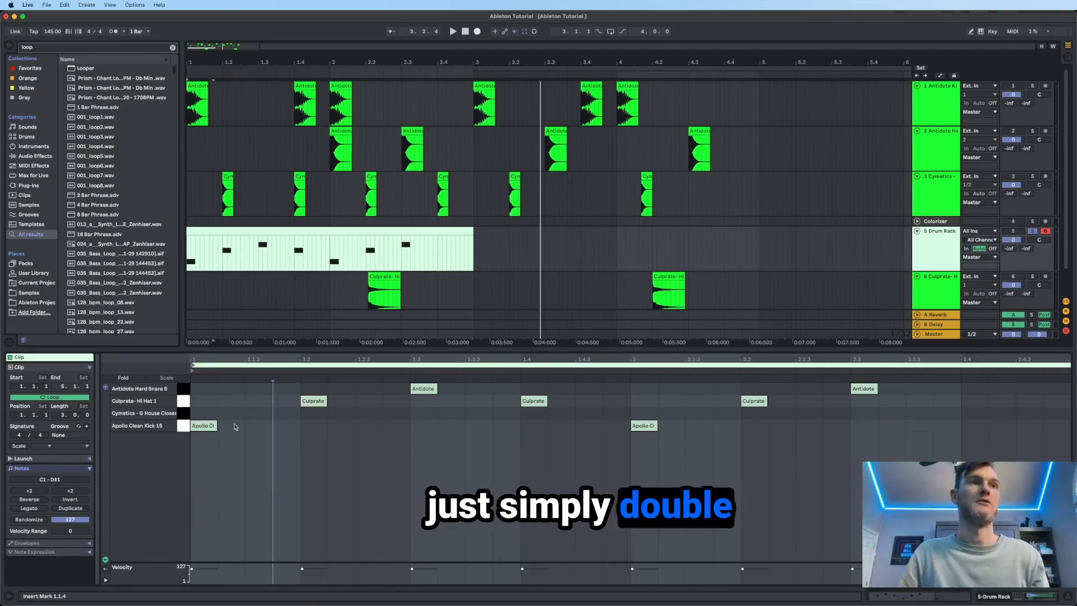
{"action": "right_click", "coordinate": [409, 427]}
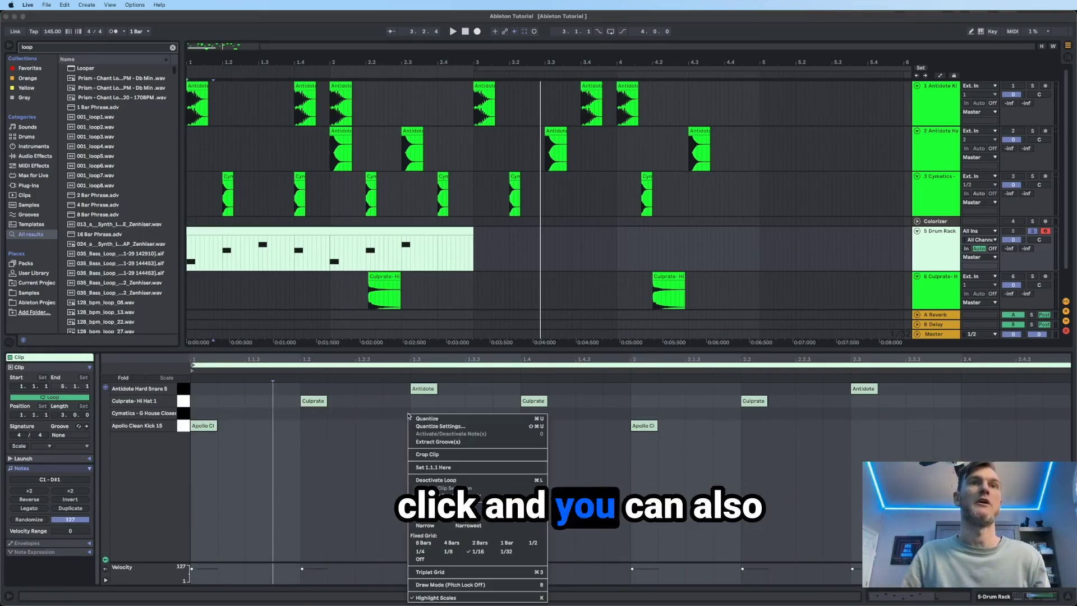
{"action": "left_click", "coordinate": [506, 551]}
{"action": "right_click", "coordinate": [394, 418]}
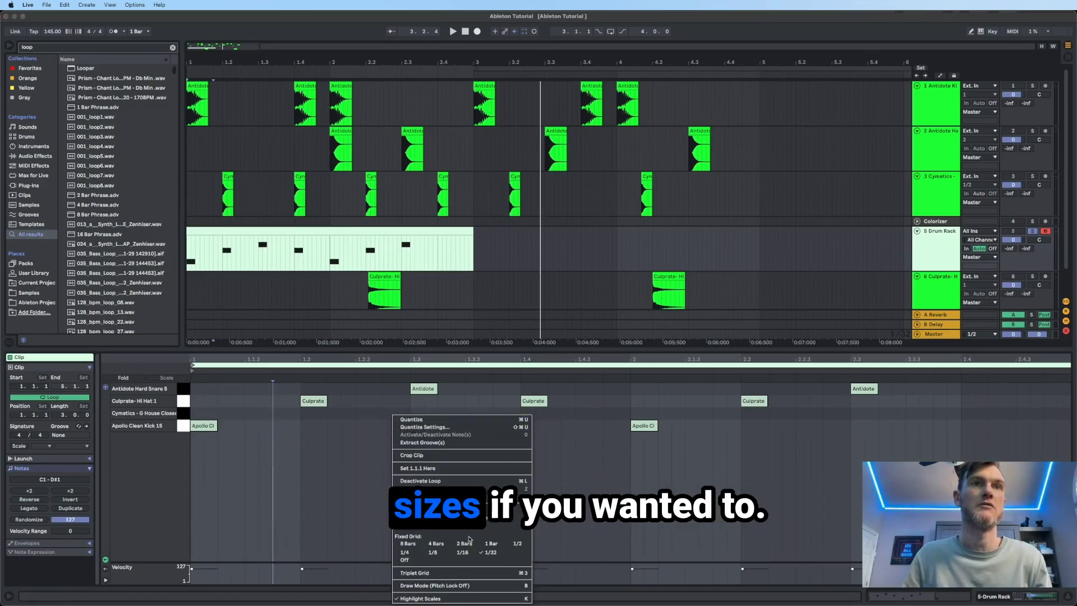
{"action": "left_click", "coordinate": [409, 559]}
{"action": "left_click", "coordinate": [218, 444]}
{"action": "key", "text": "space"}
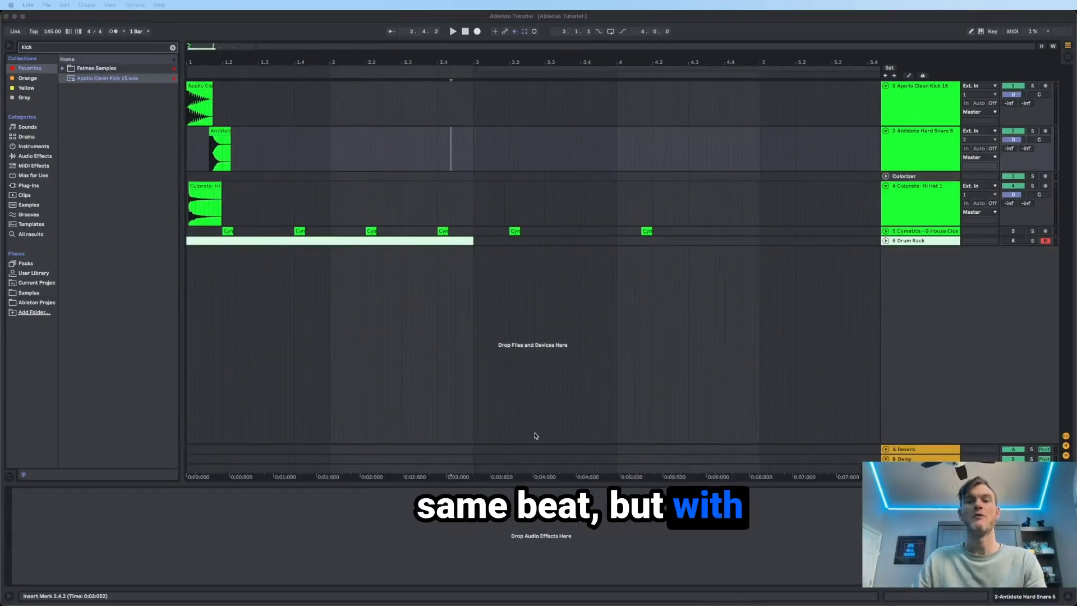
Place Apollo Clean Kick 15.wav at 1.1.1 on track 1 and clear the browser search
{"action": "left_click", "coordinate": [90, 79]}
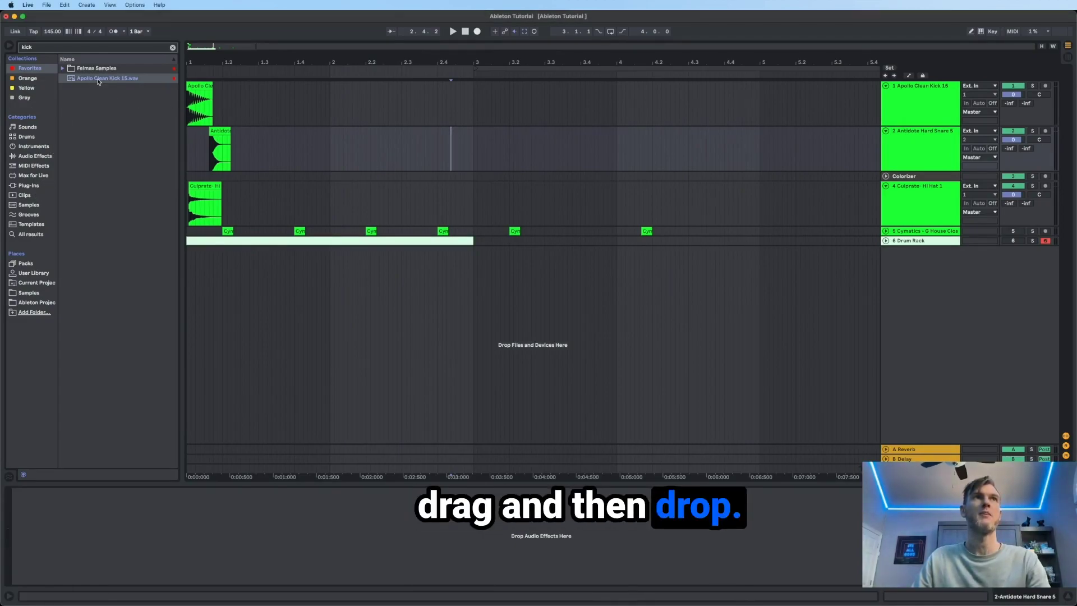
{"action": "left_click_drag", "start_coordinate": [98, 82], "coordinate": [187, 106]}
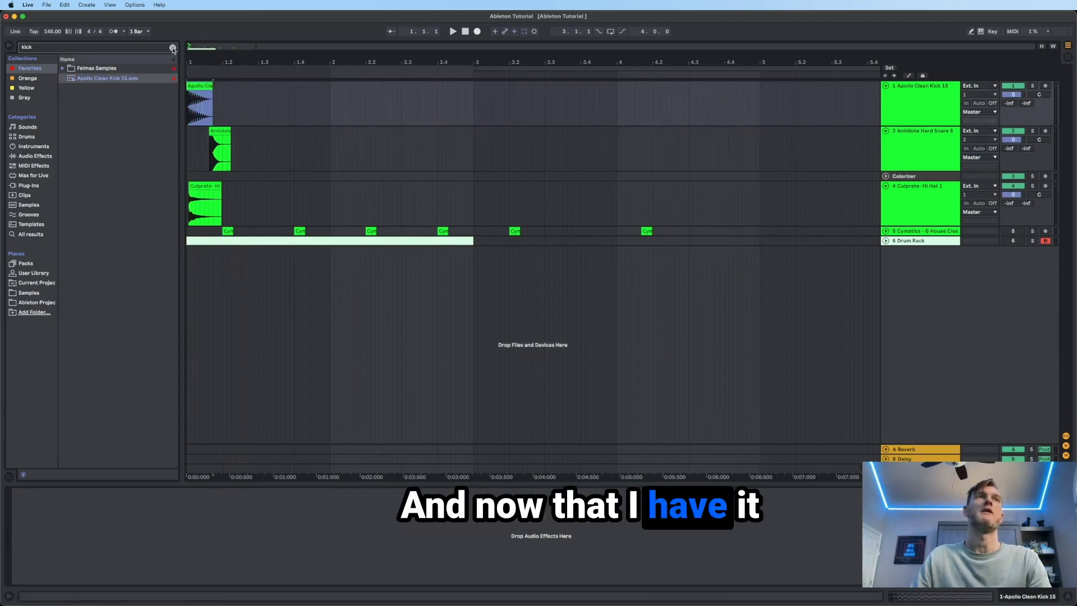
{"action": "key", "text": "super+f"}
{"action": "key", "text": "BackSpace"}
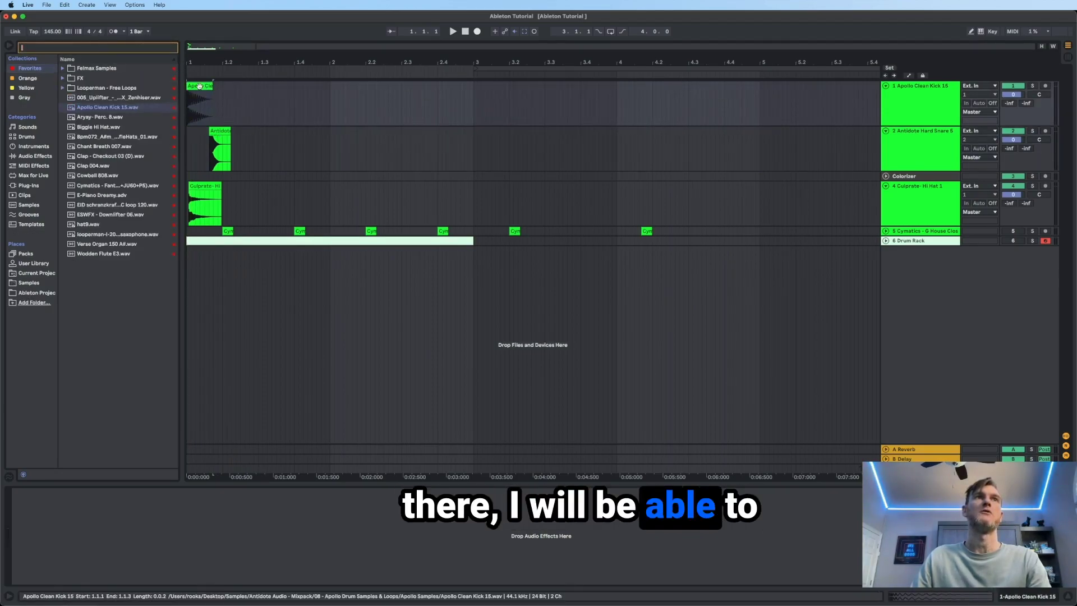
Duplicate the kick clip with Cmd+D and copy it further across the first bar
{"action": "left_click", "coordinate": [199, 86]}
{"action": "key", "text": "super+d"}
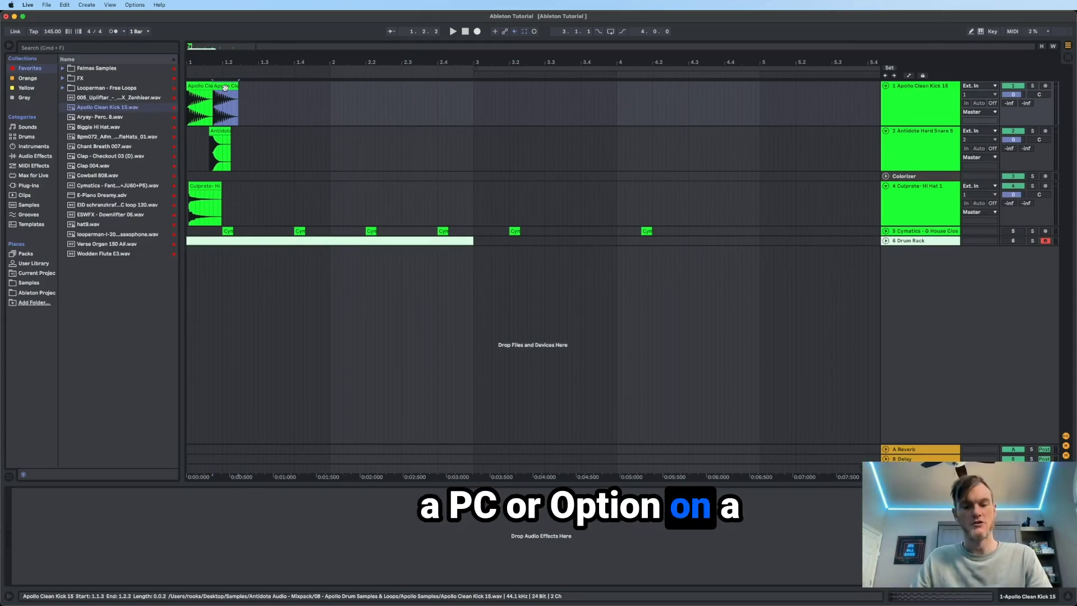
{"action": "left_click_drag", "start_coordinate": [225, 88], "coordinate": [275, 98]}
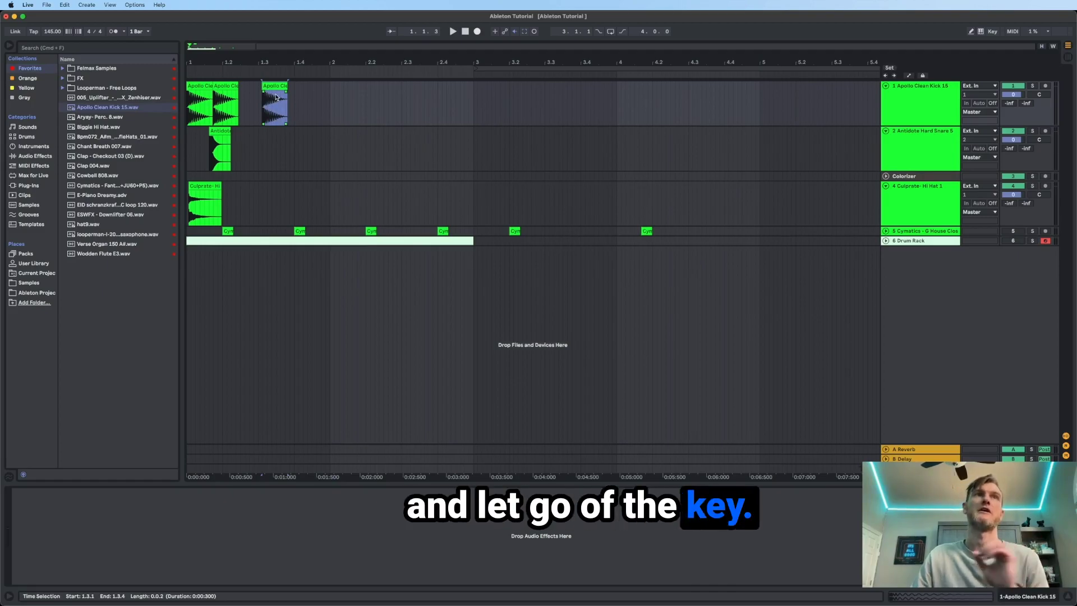
{"action": "left_click_drag", "start_coordinate": [271, 90], "coordinate": [324, 87]}
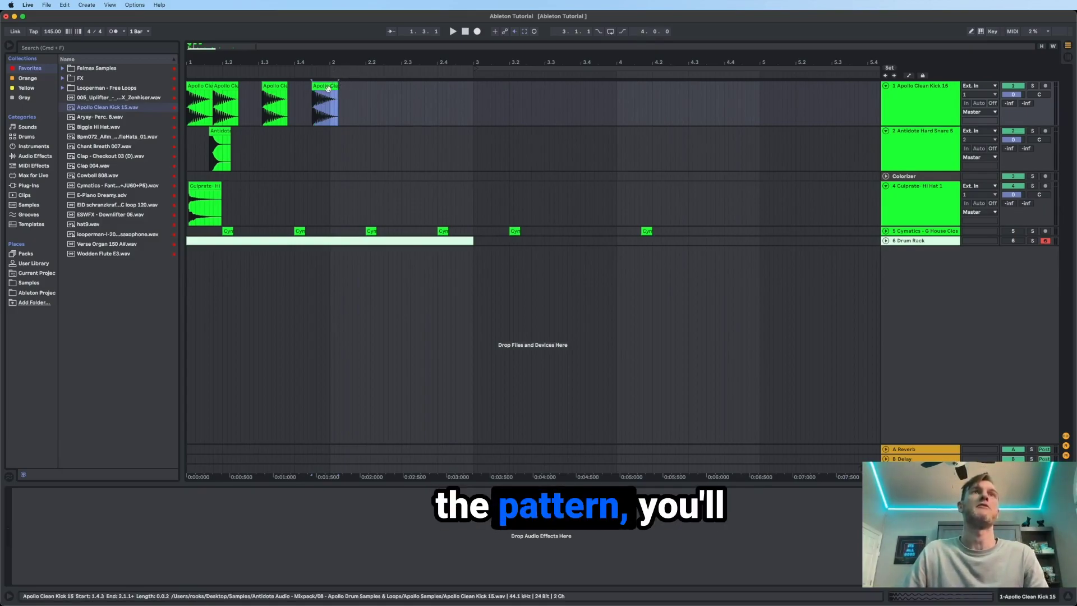
Rearrange the kick copies: move one back to 1.3.1, delete the extra, copy one later
{"action": "left_click_drag", "start_coordinate": [328, 88], "coordinate": [274, 86]}
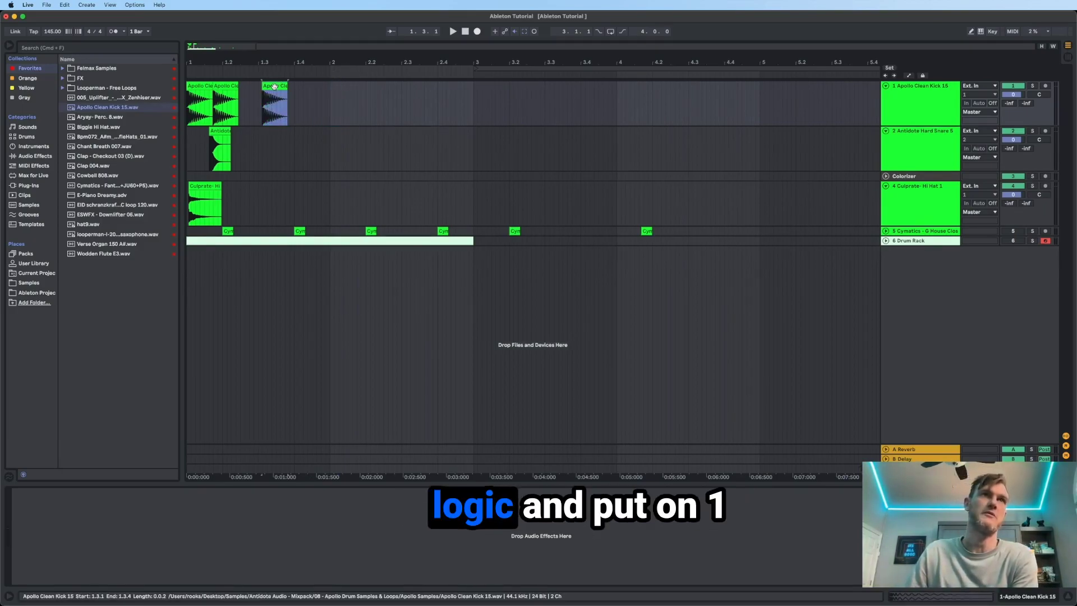
{"action": "key", "text": "Delete"}
{"action": "left_click", "coordinate": [227, 93]}
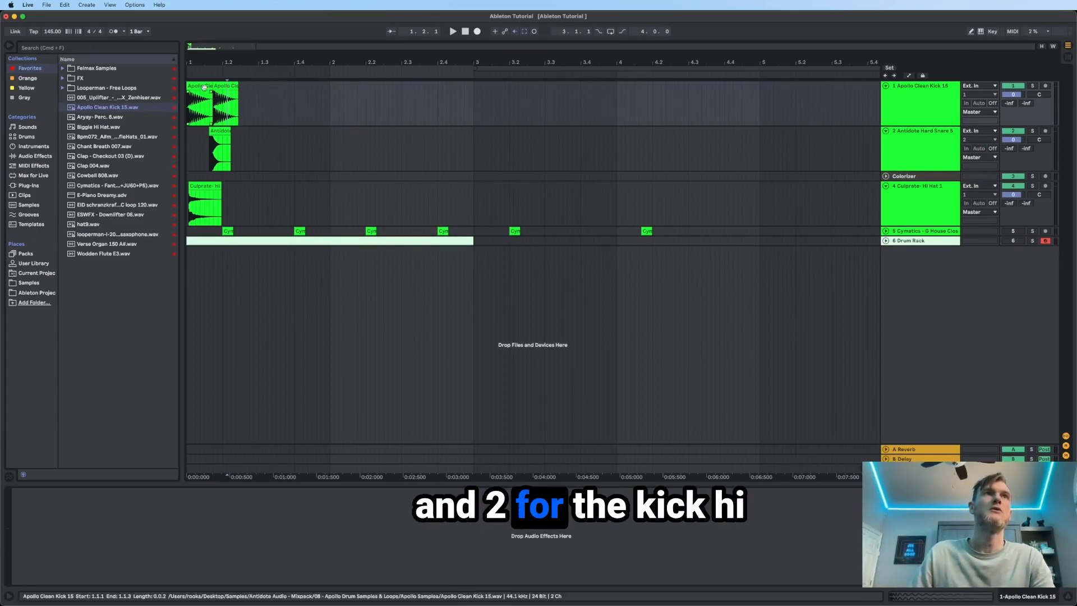
{"action": "left_click_drag", "start_coordinate": [235, 98], "coordinate": [505, 99]}
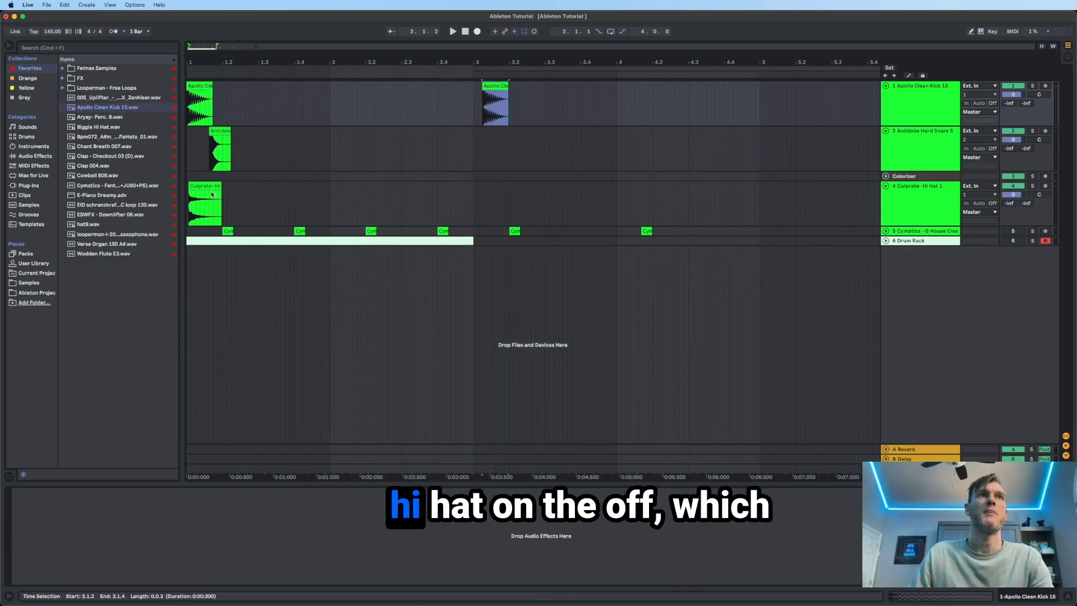
Move the Culprate hi-hat clip onto track 2 and the Antidote snare clip onto track 4
{"action": "left_click_drag", "start_coordinate": [205, 186], "coordinate": [343, 146]}
{"action": "left_click_drag", "start_coordinate": [266, 137], "coordinate": [243, 141]}
{"action": "scroll", "coordinate": [450, 124], "scroll_direction": "up", "scroll_amount": 5}
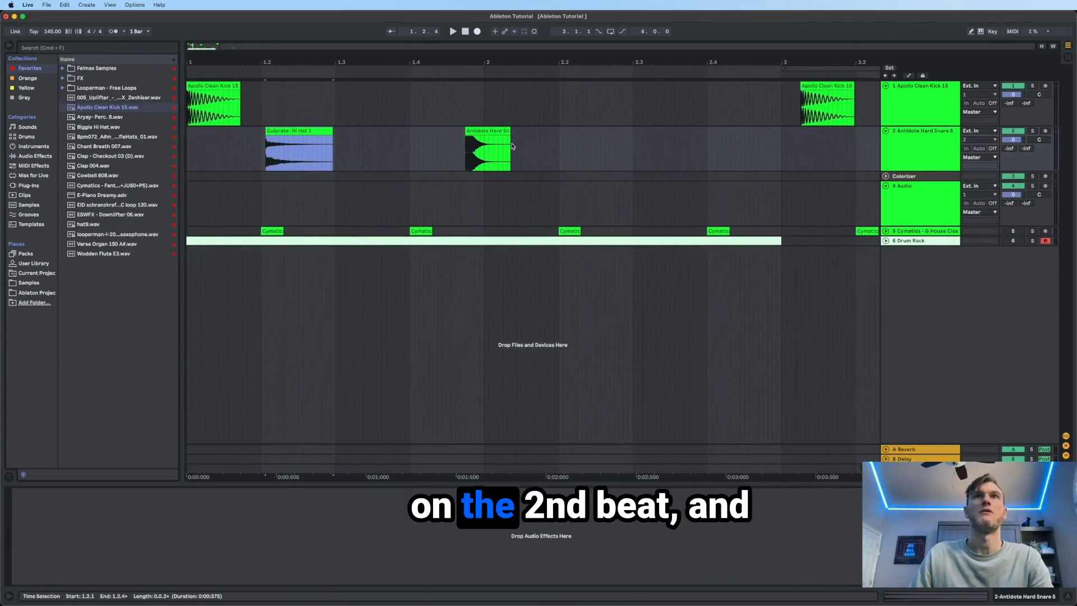
{"action": "left_click_drag", "start_coordinate": [488, 150], "coordinate": [358, 204]}
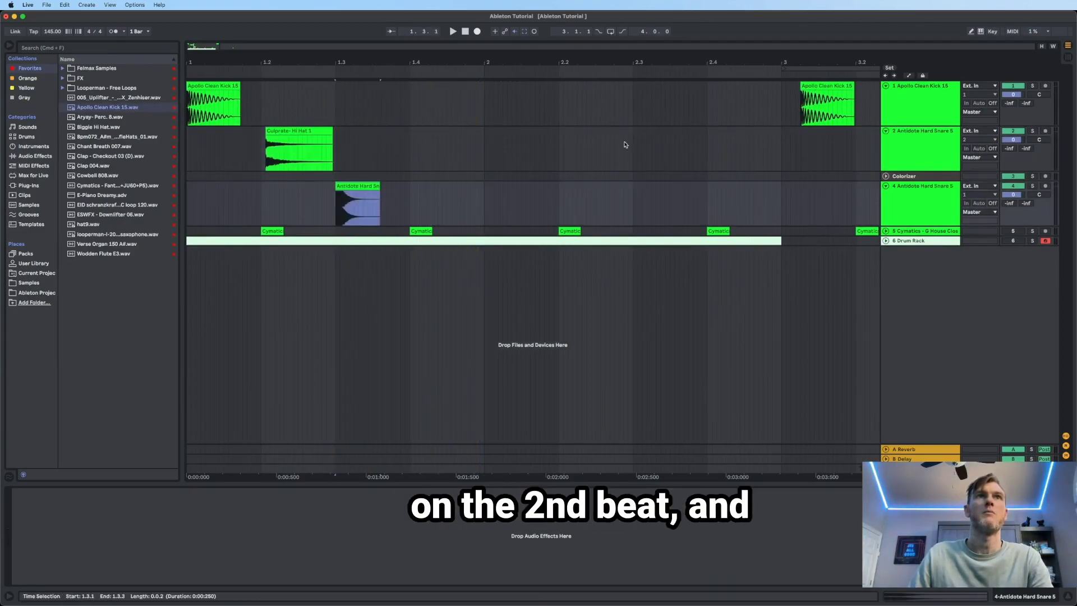
Duplicate the Culprate hi-hat clip and play the audio beat
{"action": "left_click", "coordinate": [307, 132]}
{"action": "key", "text": "super+d"}
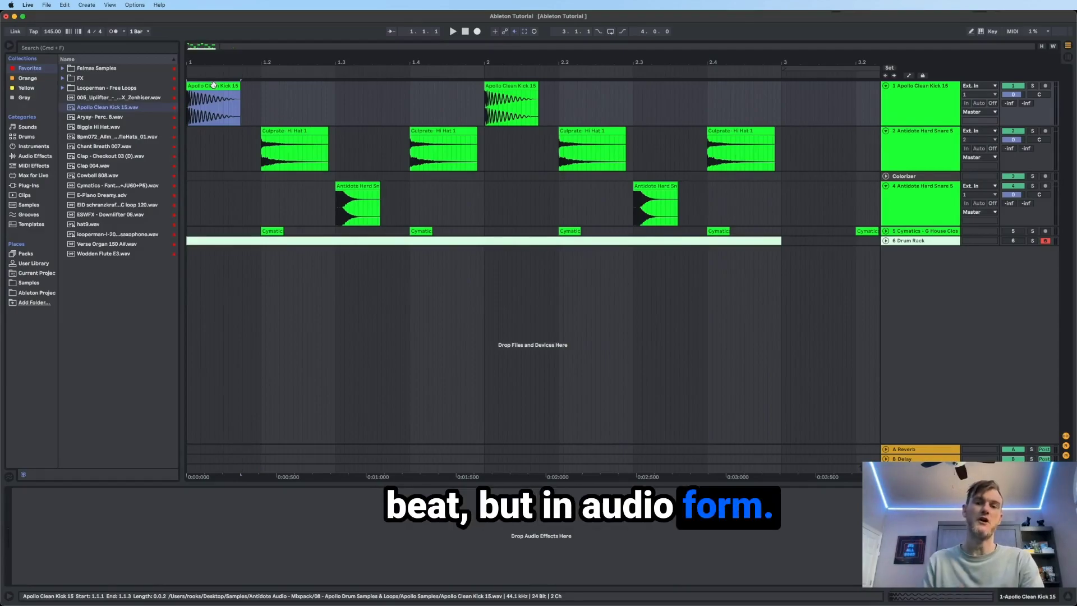
{"action": "key", "text": "space"}
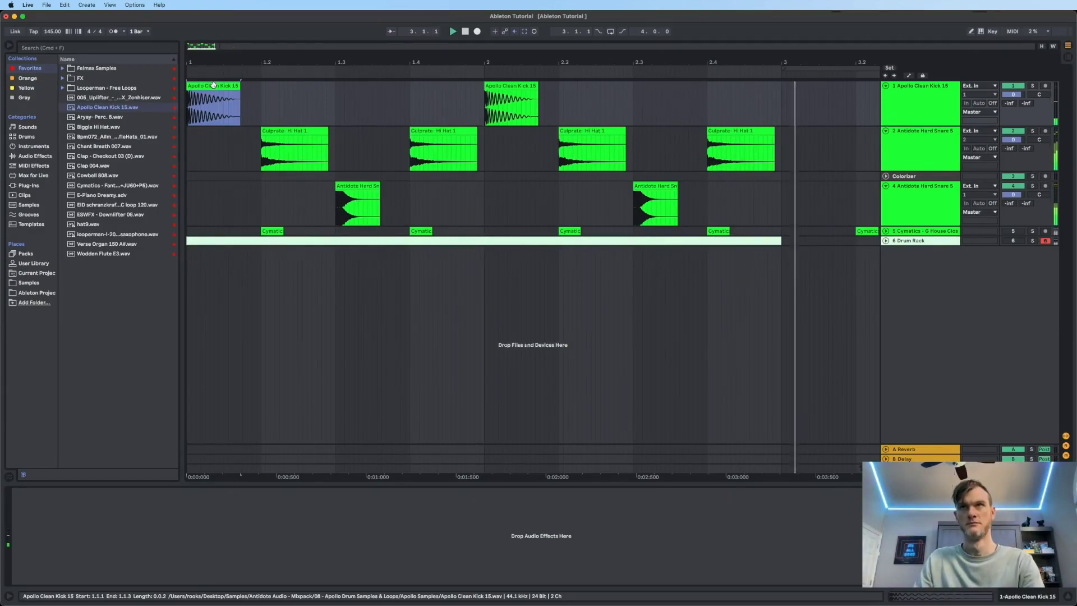
Unfold the 6 Drum Rack track to reveal its MIDI notes beneath the audio clips
{"action": "left_click", "coordinate": [885, 240]}
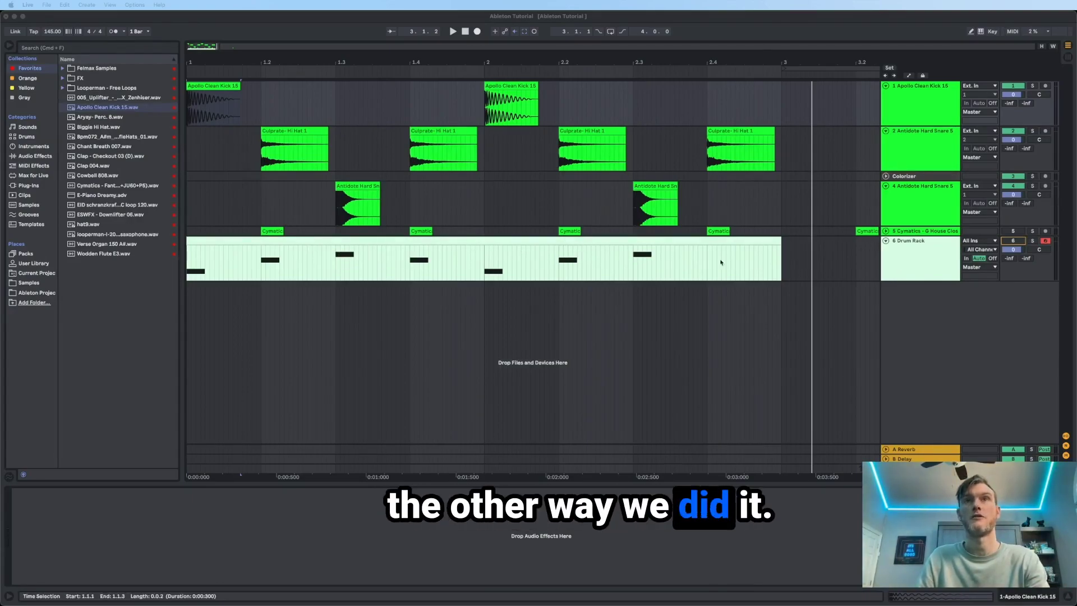
{"action": "left_click", "coordinate": [907, 252]}
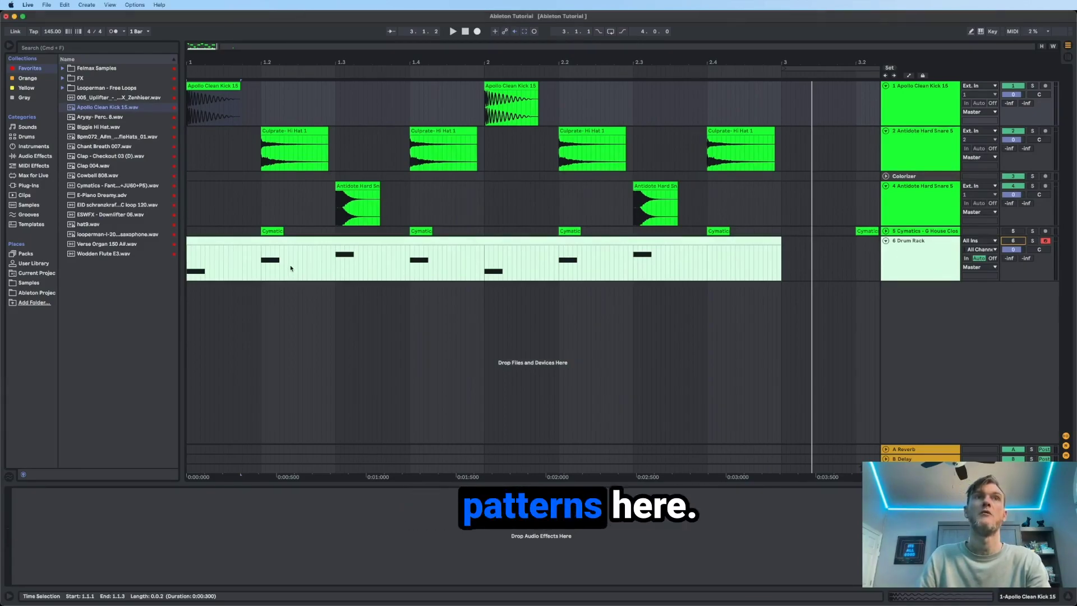